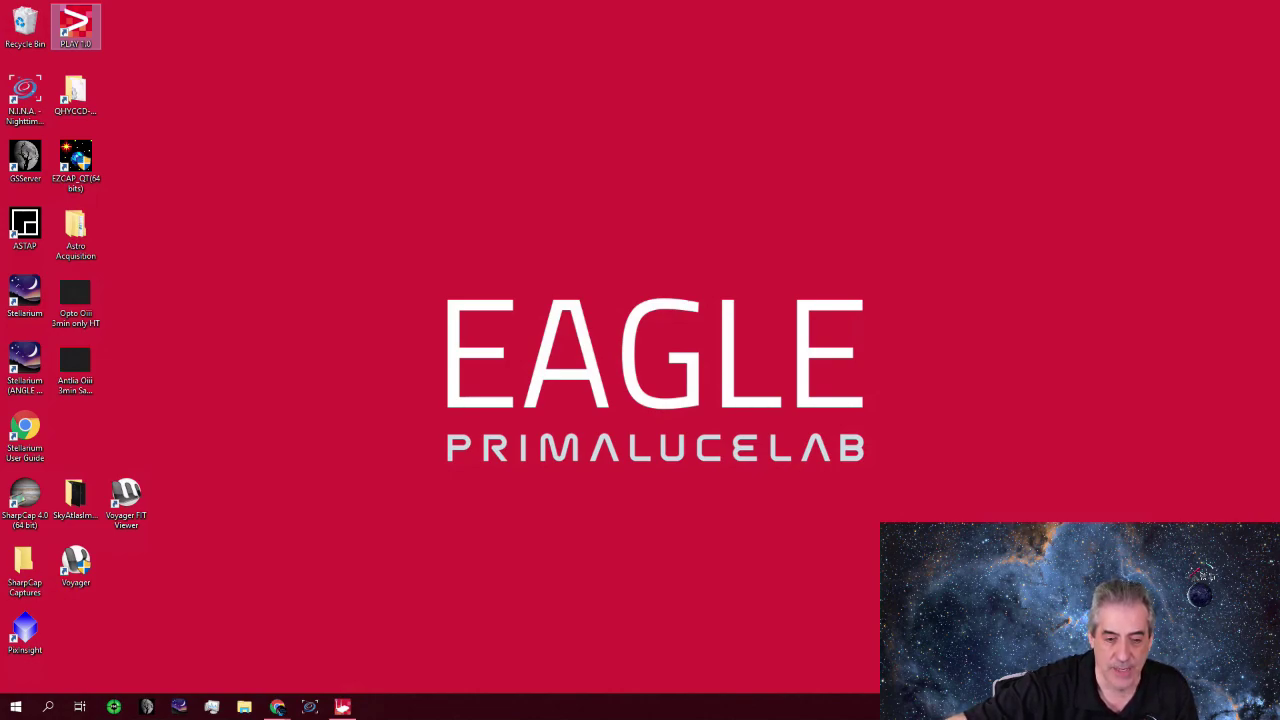
- Launch PLAY and set the focuser's serial port to COM7 in the Focuser settings
double_click(77, 33)
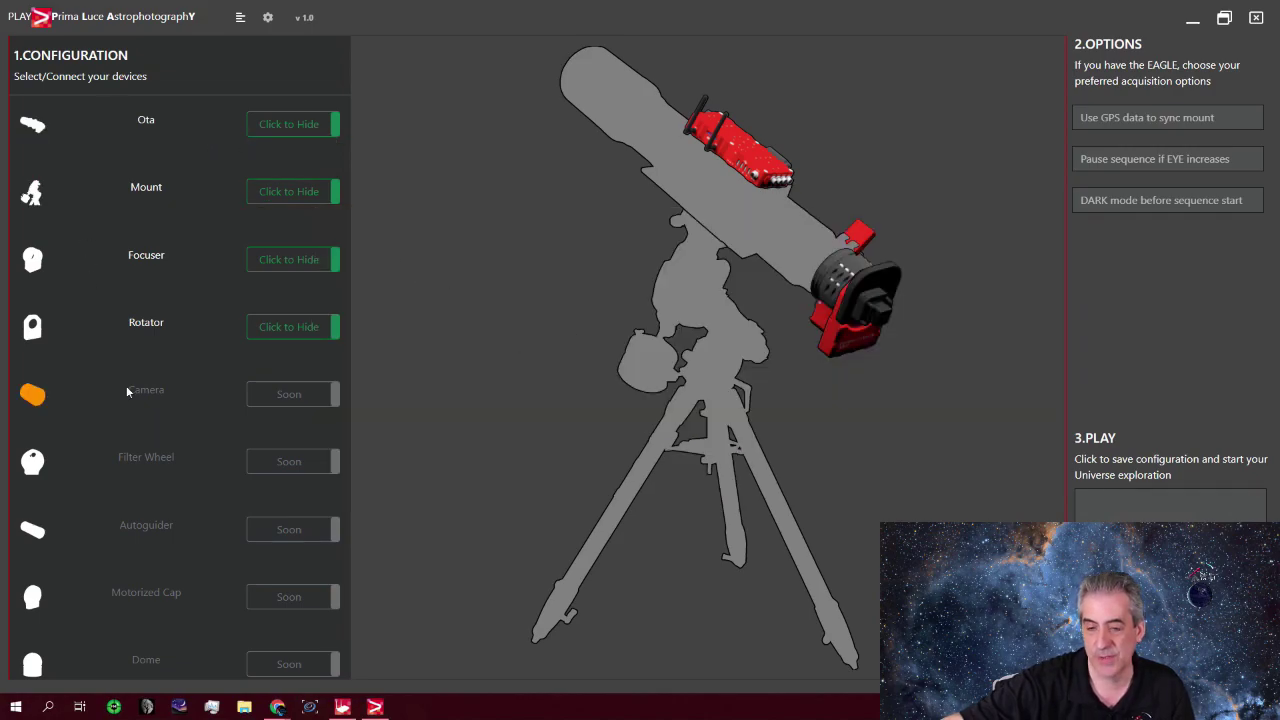
click(155, 265)
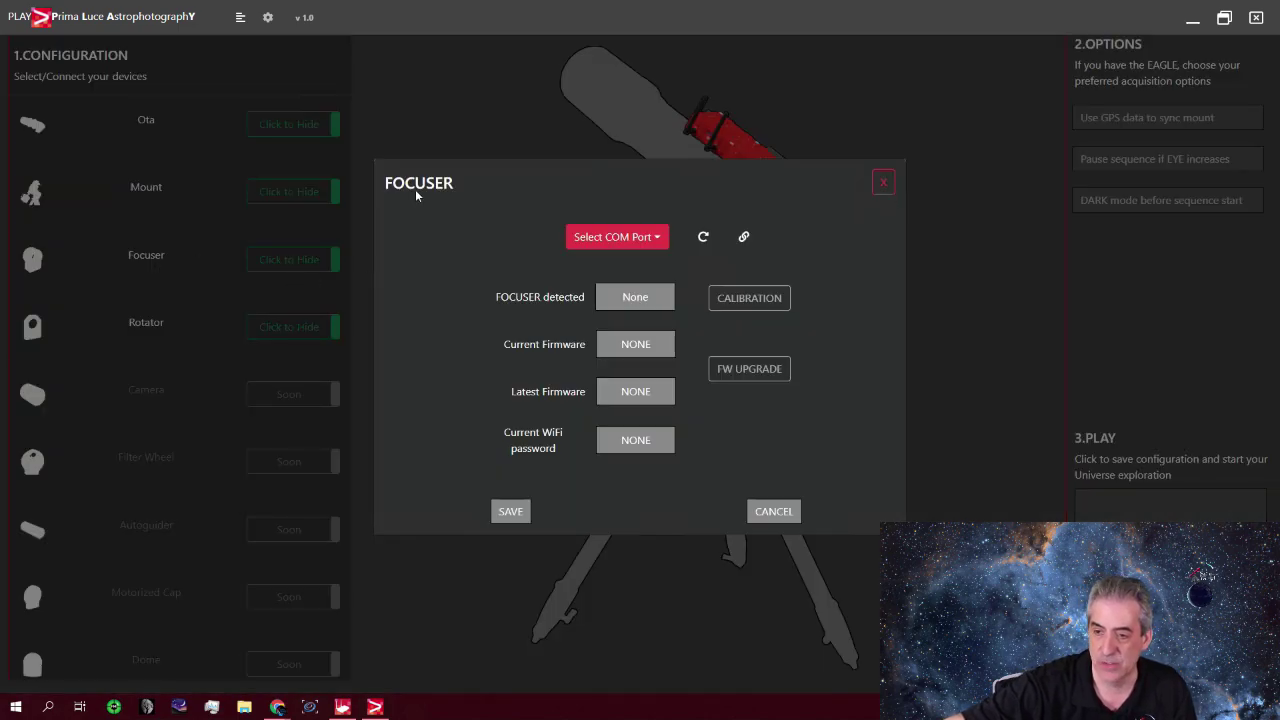
click(620, 237)
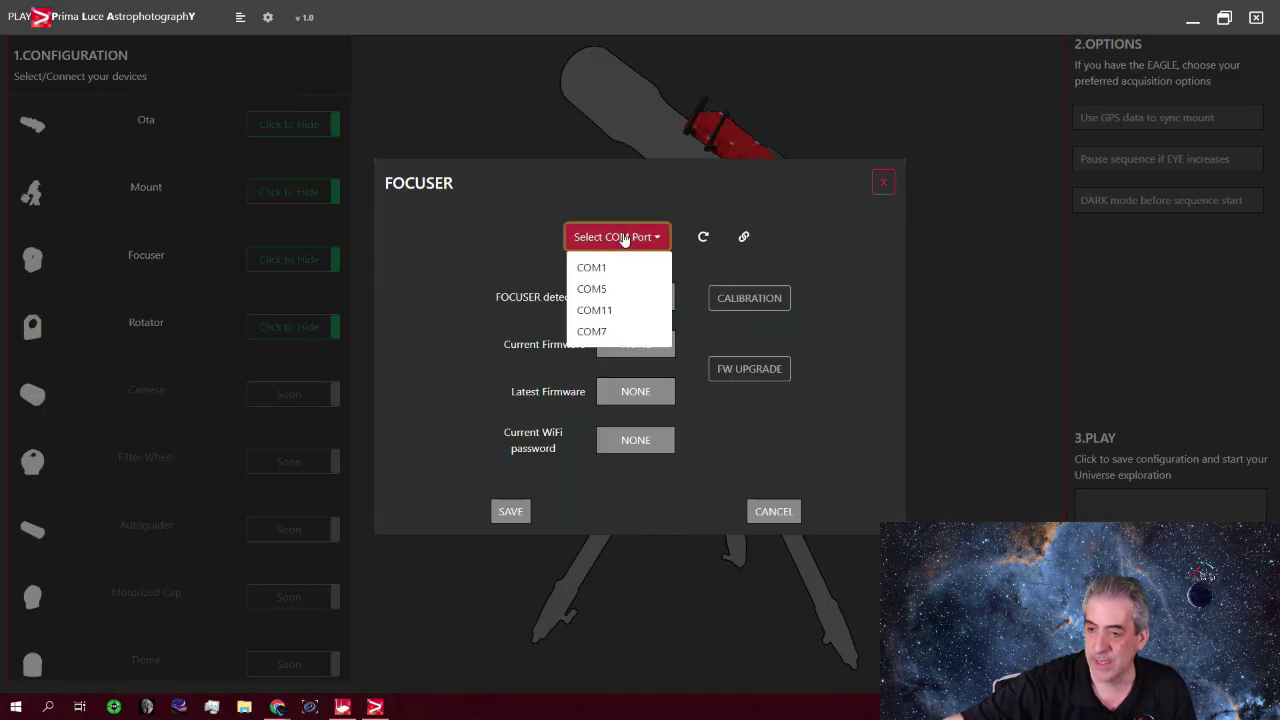
click(602, 333)
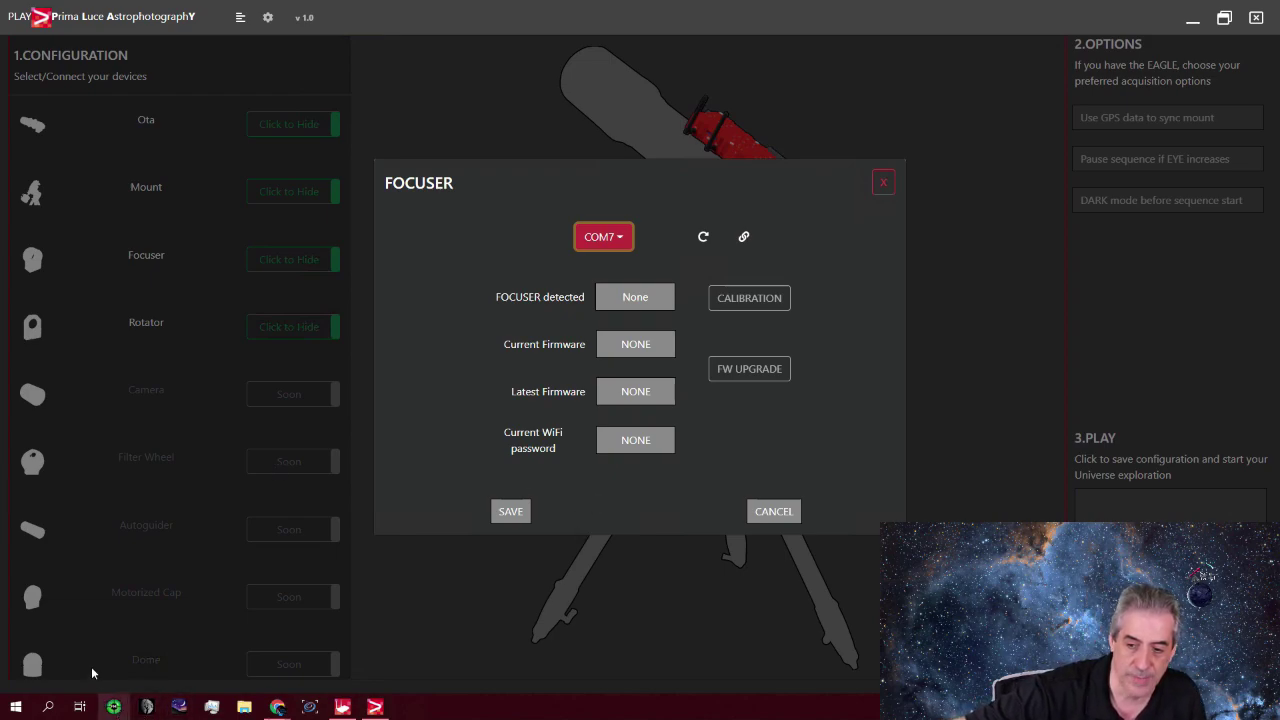
click(16, 706)
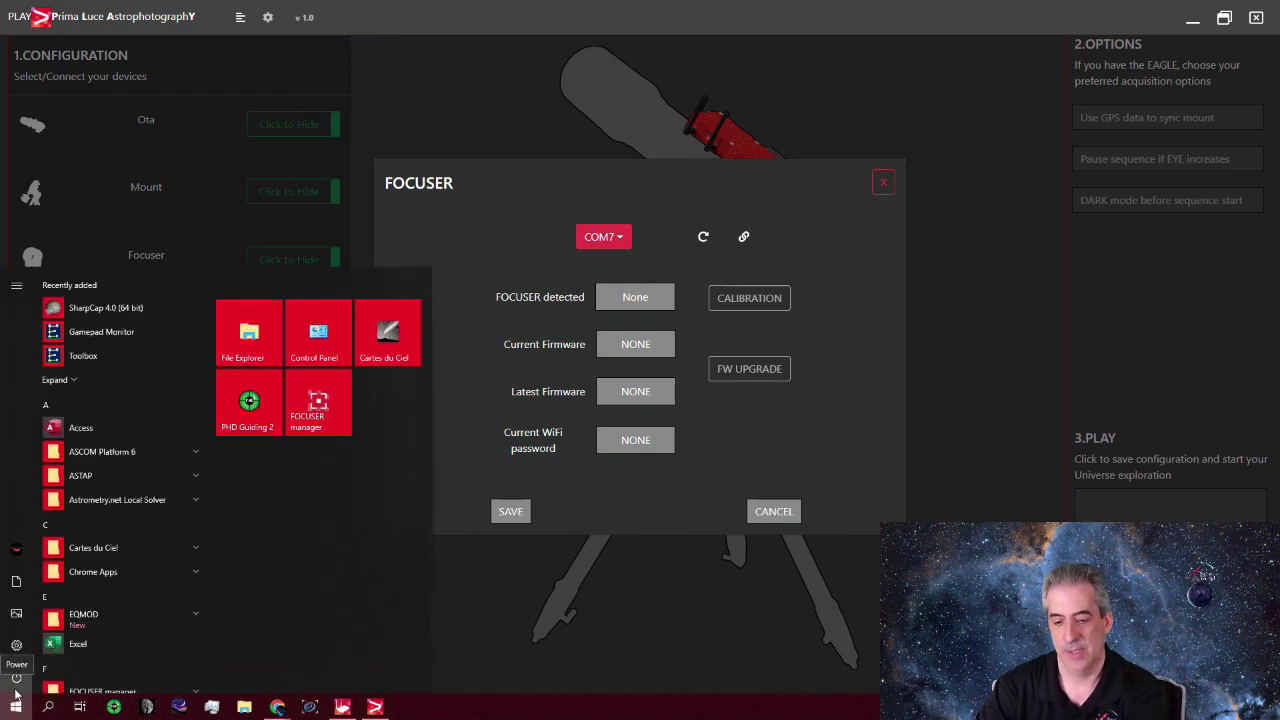
text(de)
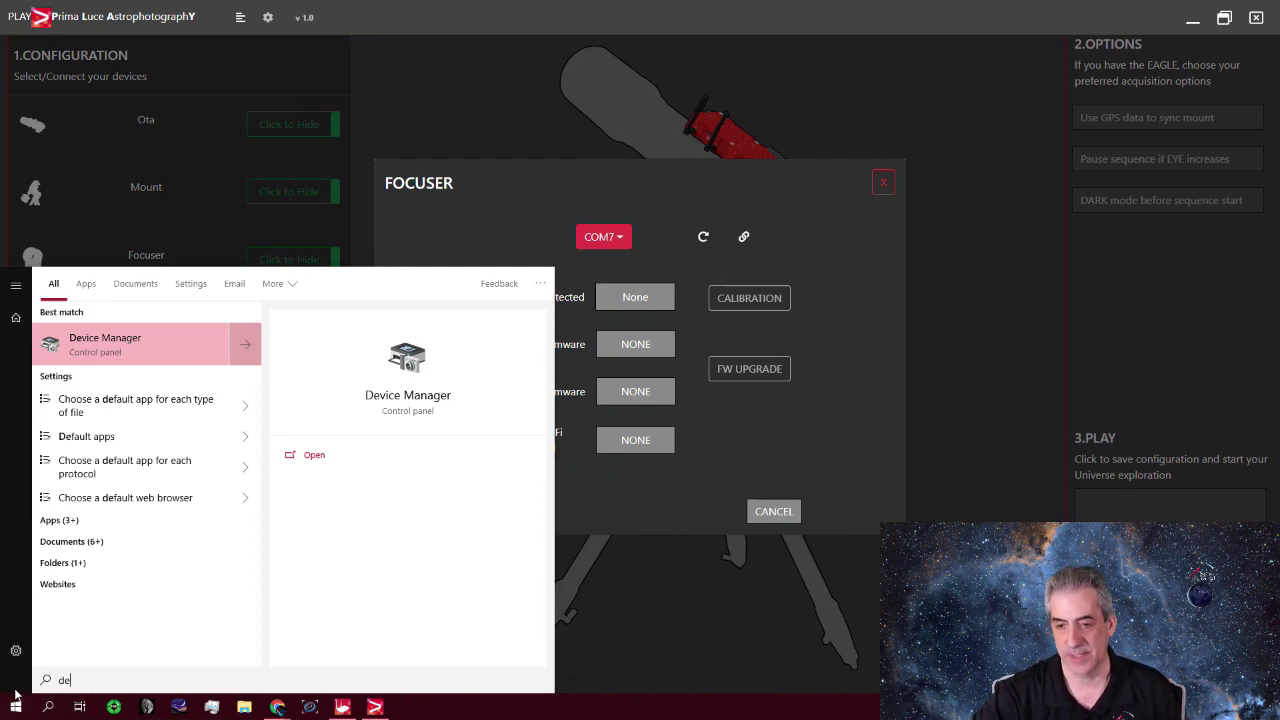
key(Return)
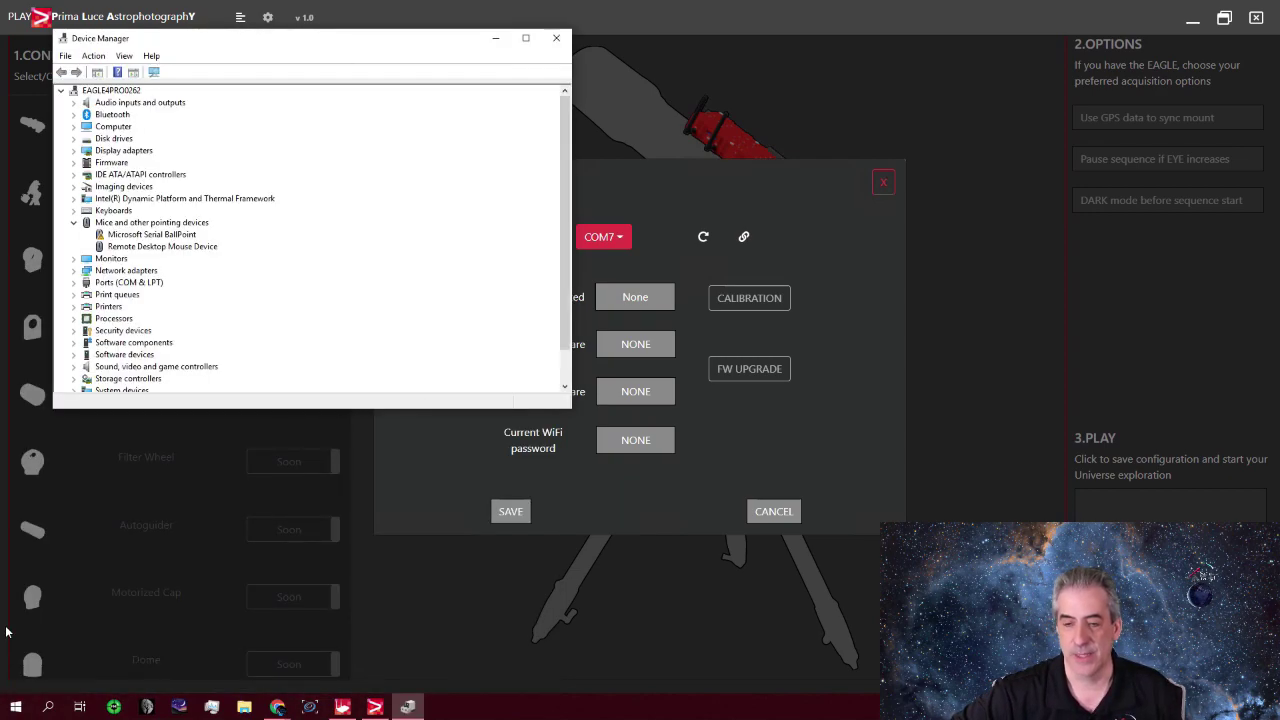
click(73, 283)
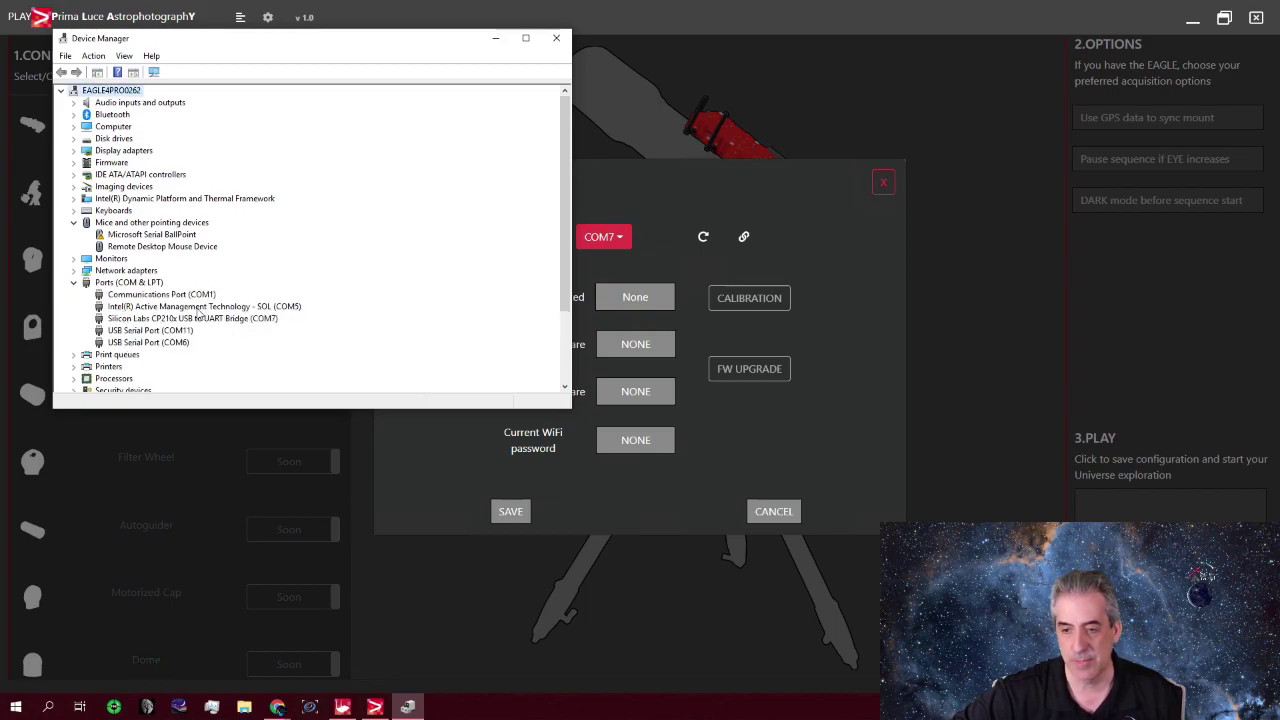
click(558, 47)
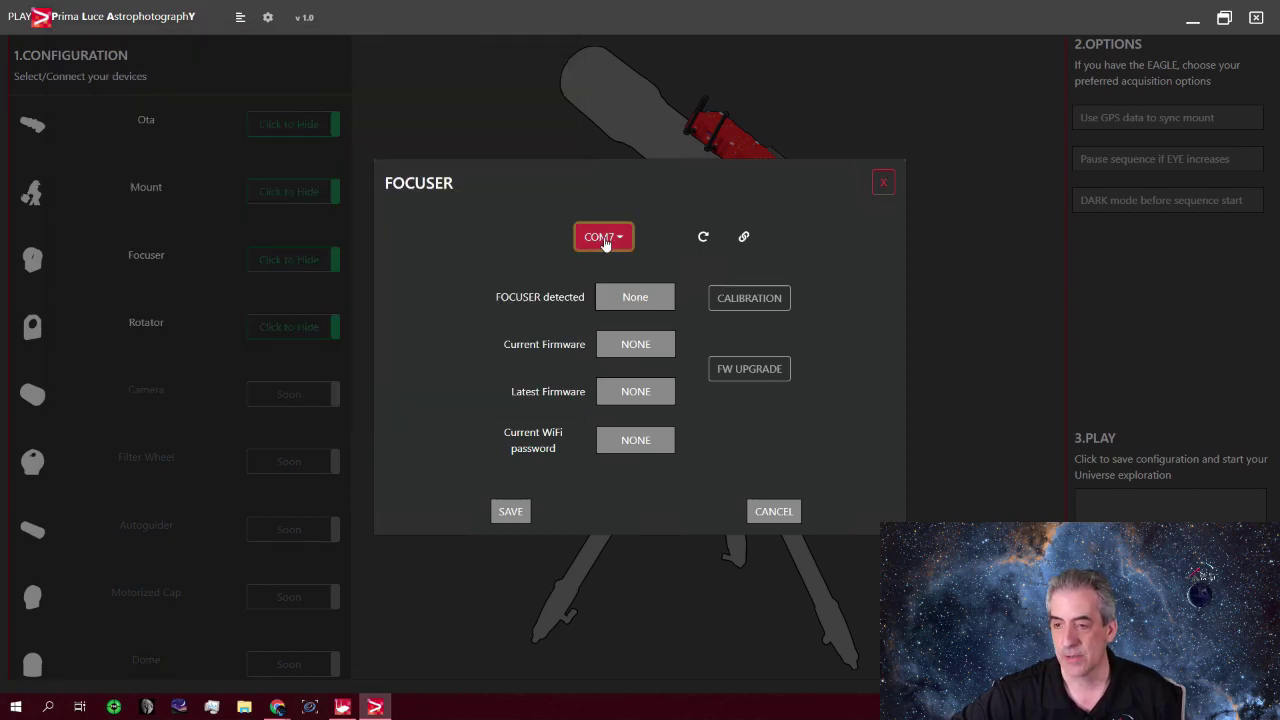
- Connect the ESATTO3 focuser on COM7 and save its settings
click(743, 237)
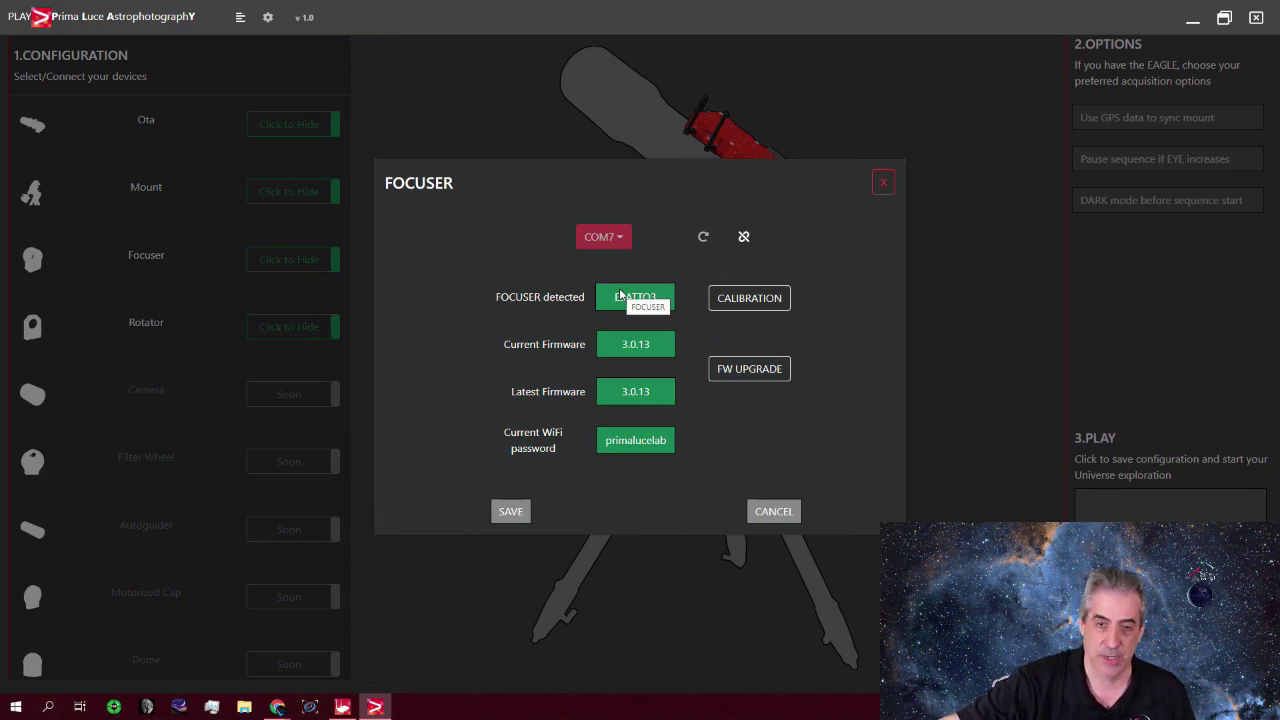
click(513, 516)
- Run the ARCO3 rotator calibration, dismissing the completion message and closing the Rotator settings
click(883, 183)
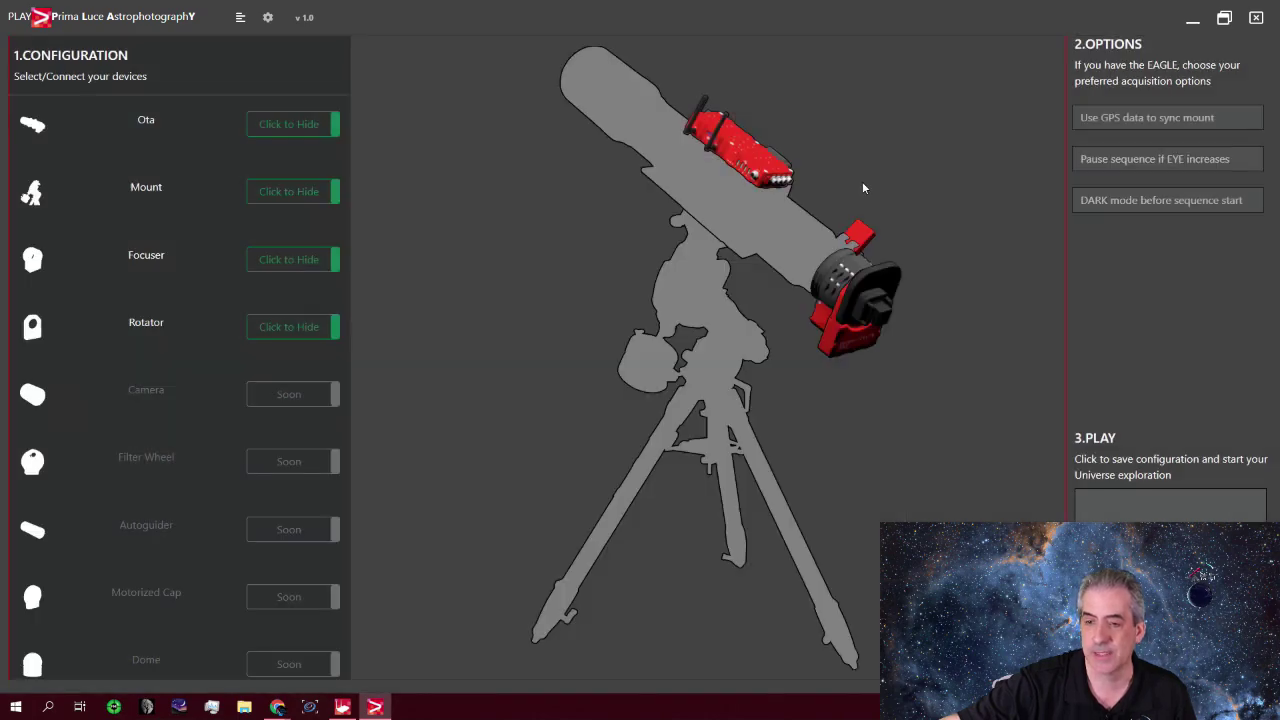
click(182, 346)
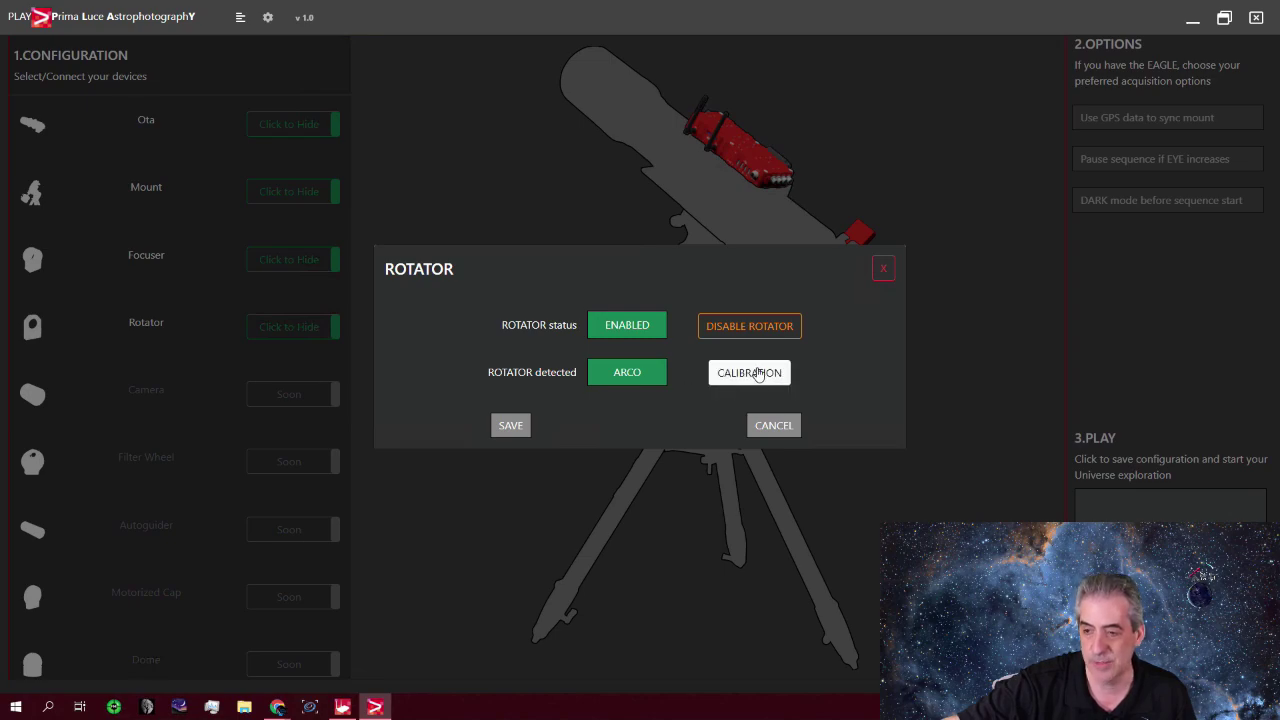
click(758, 374)
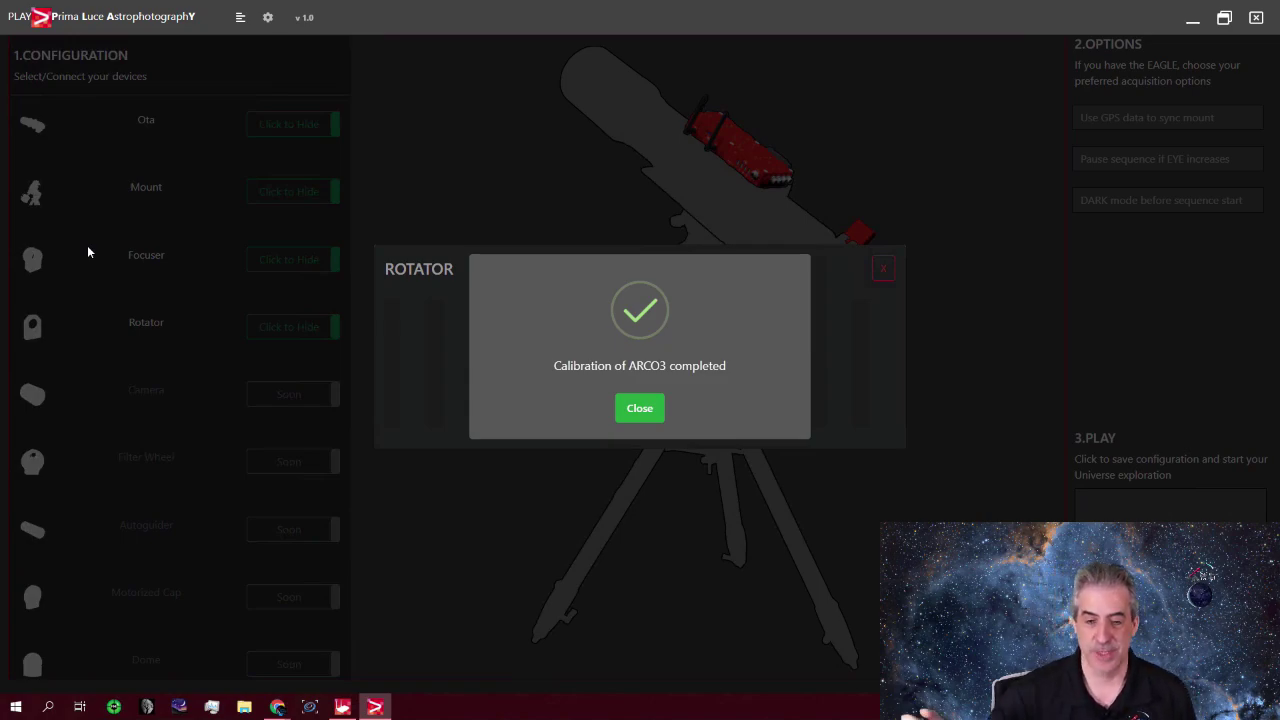
click(627, 414)
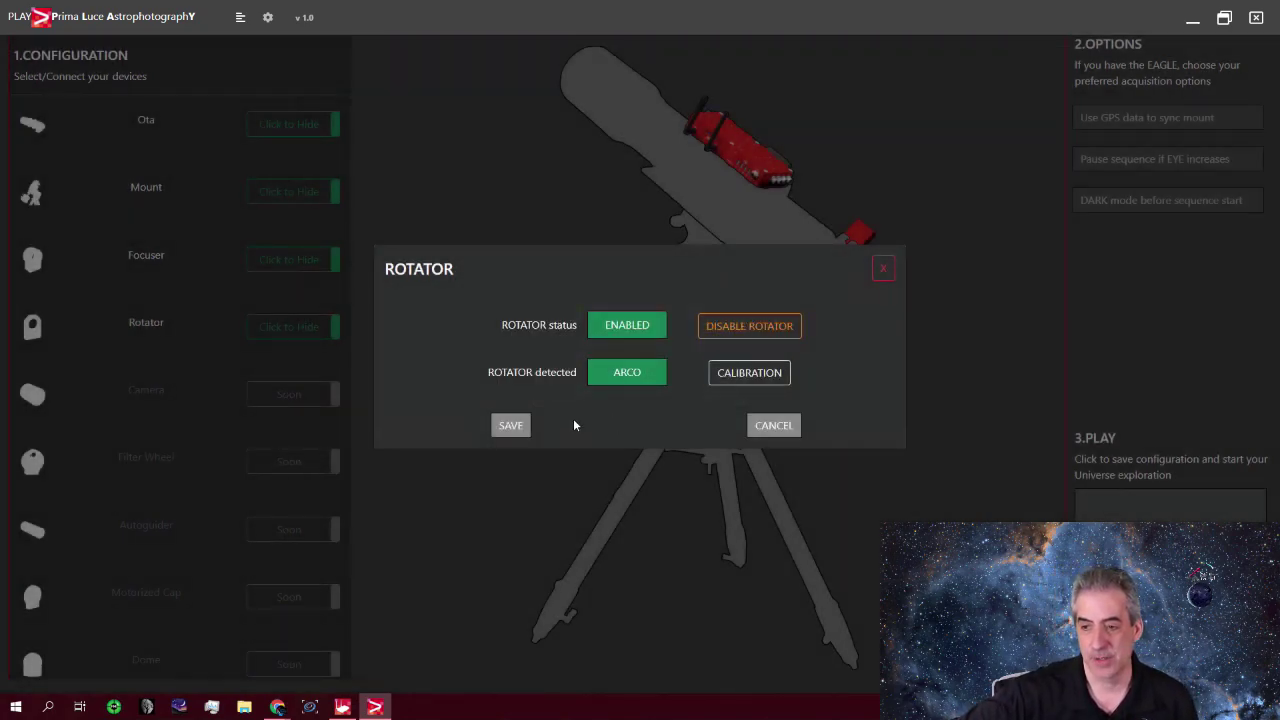
click(879, 270)
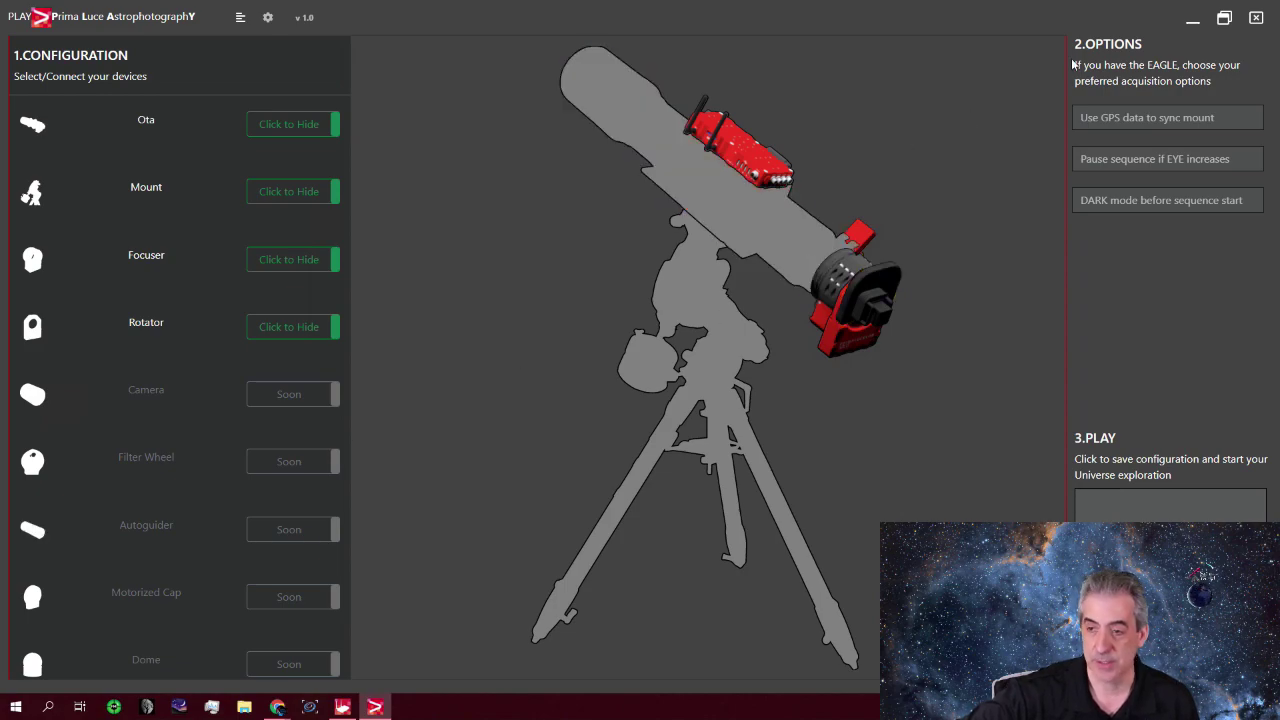
- Close PLAY, load the QHY16200a profile in N.I.N.A. and maximize its main window
click(1249, 24)
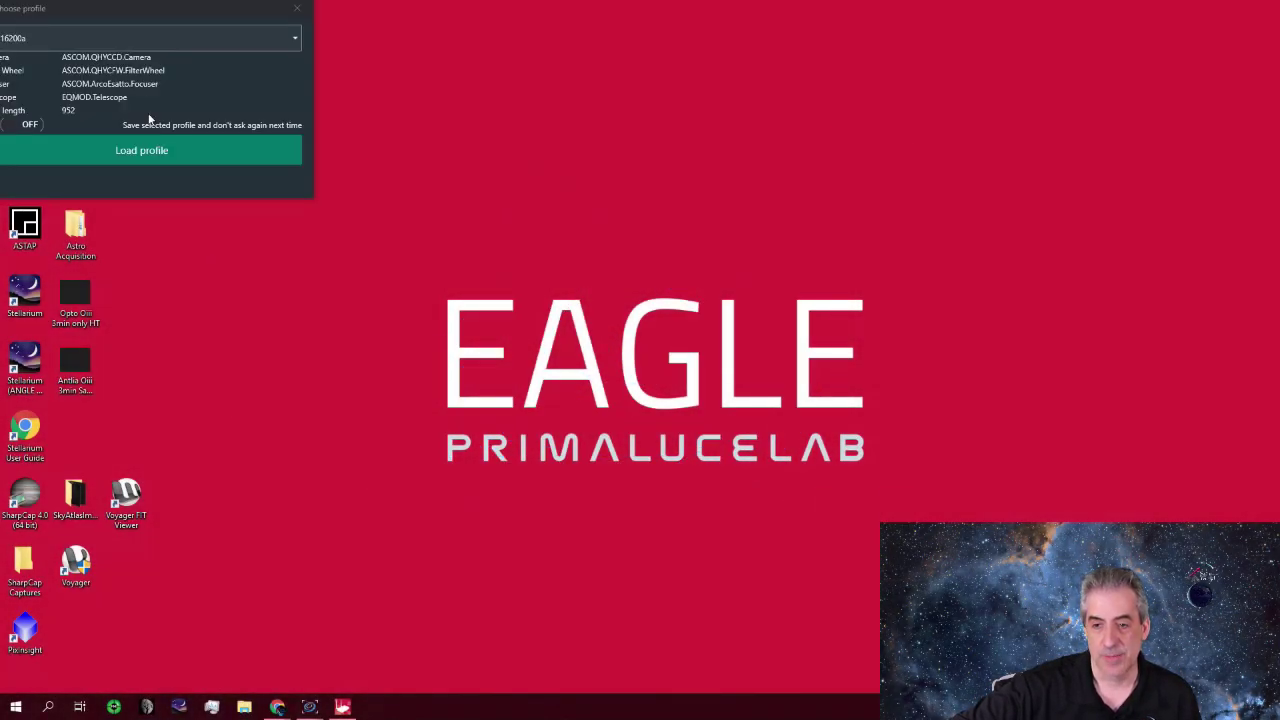
click(144, 150)
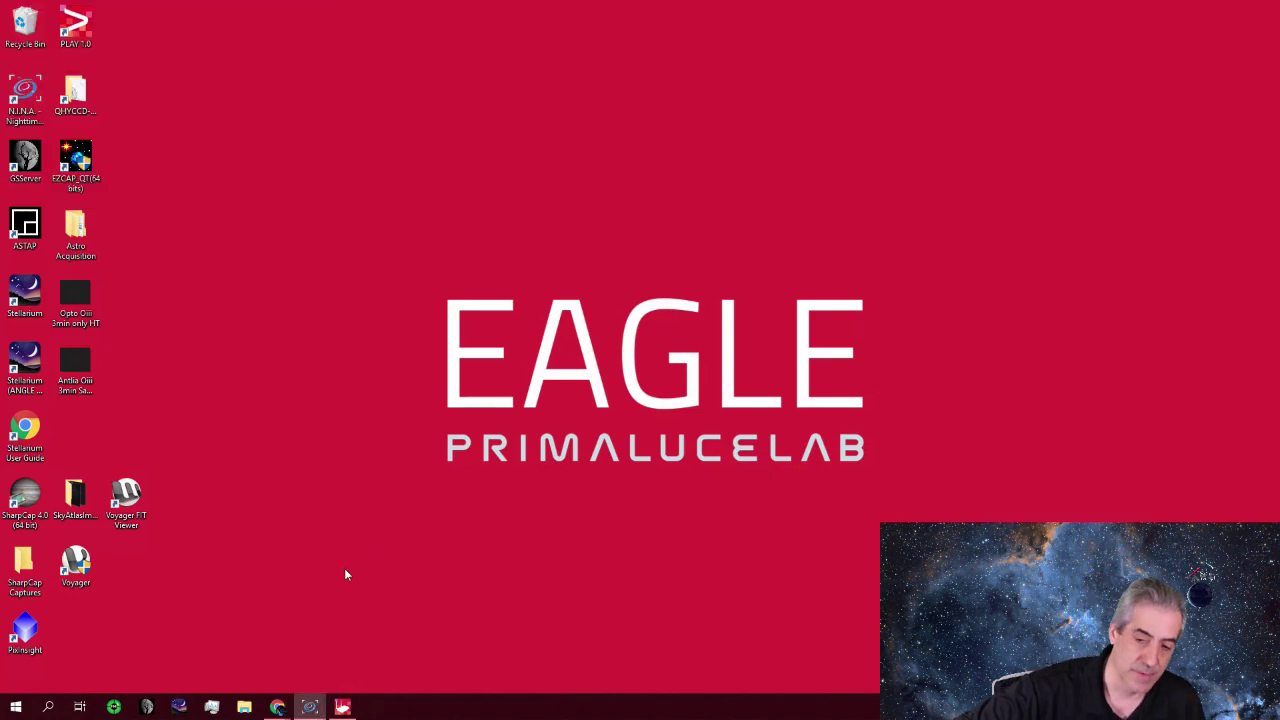
click(310, 707)
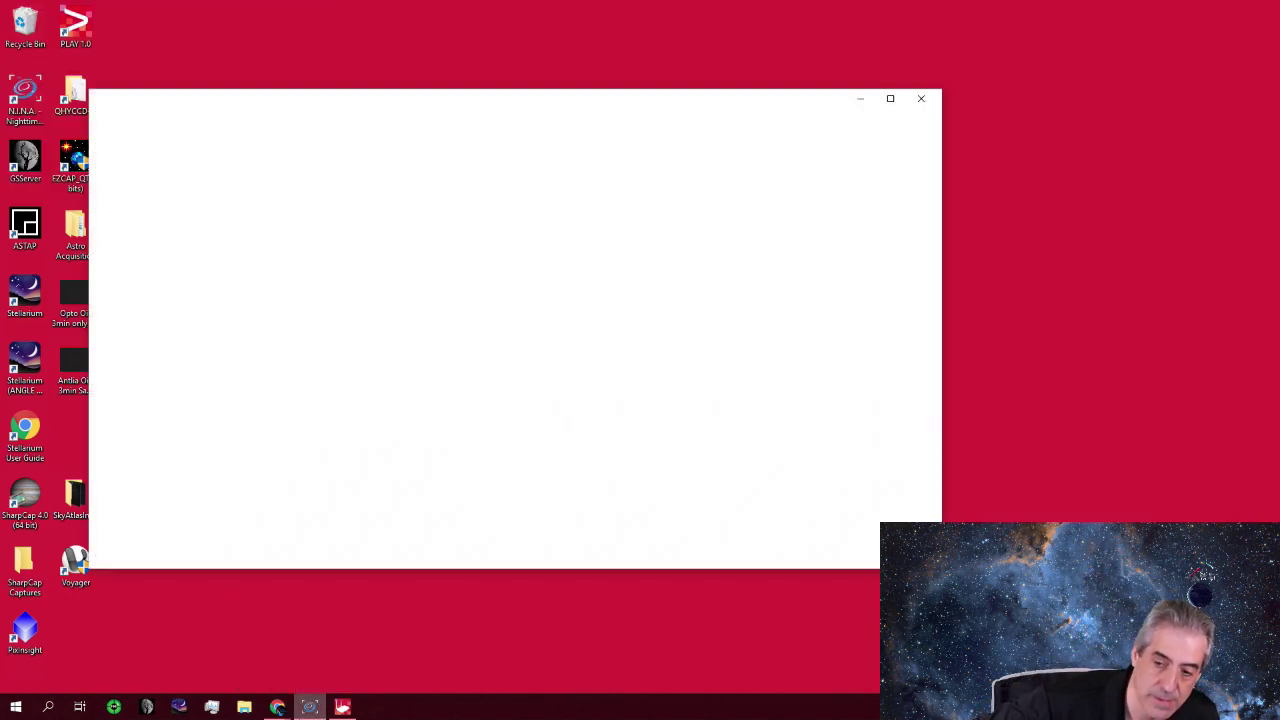
double_click(680, 96)
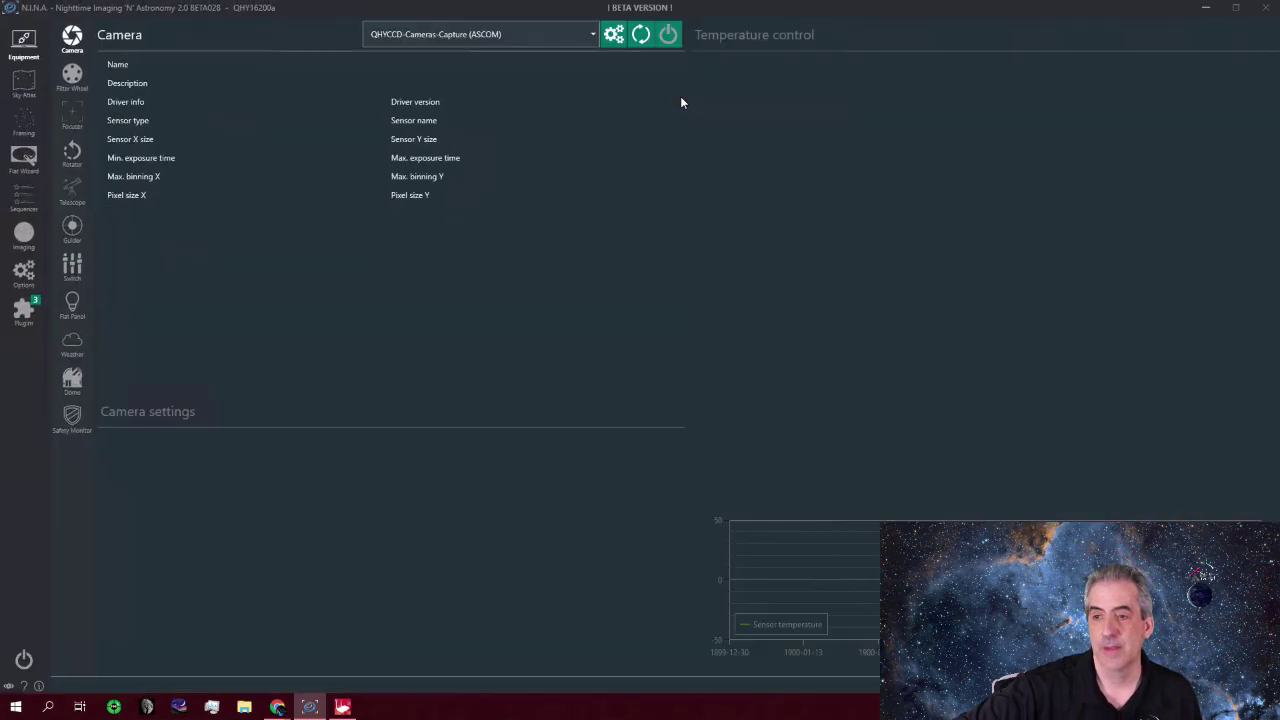
- Connect the PLL ASCOM Focuser in N.I.N.A., now reporting position 433821
click(76, 112)
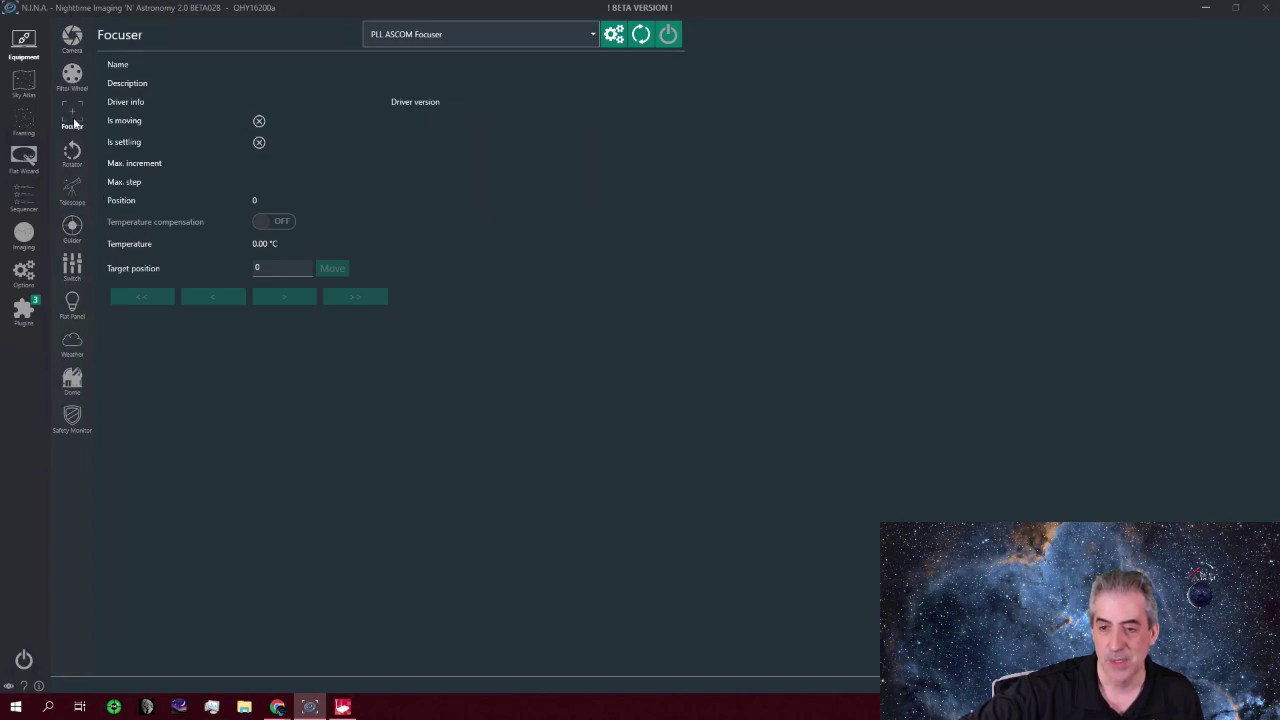
click(668, 38)
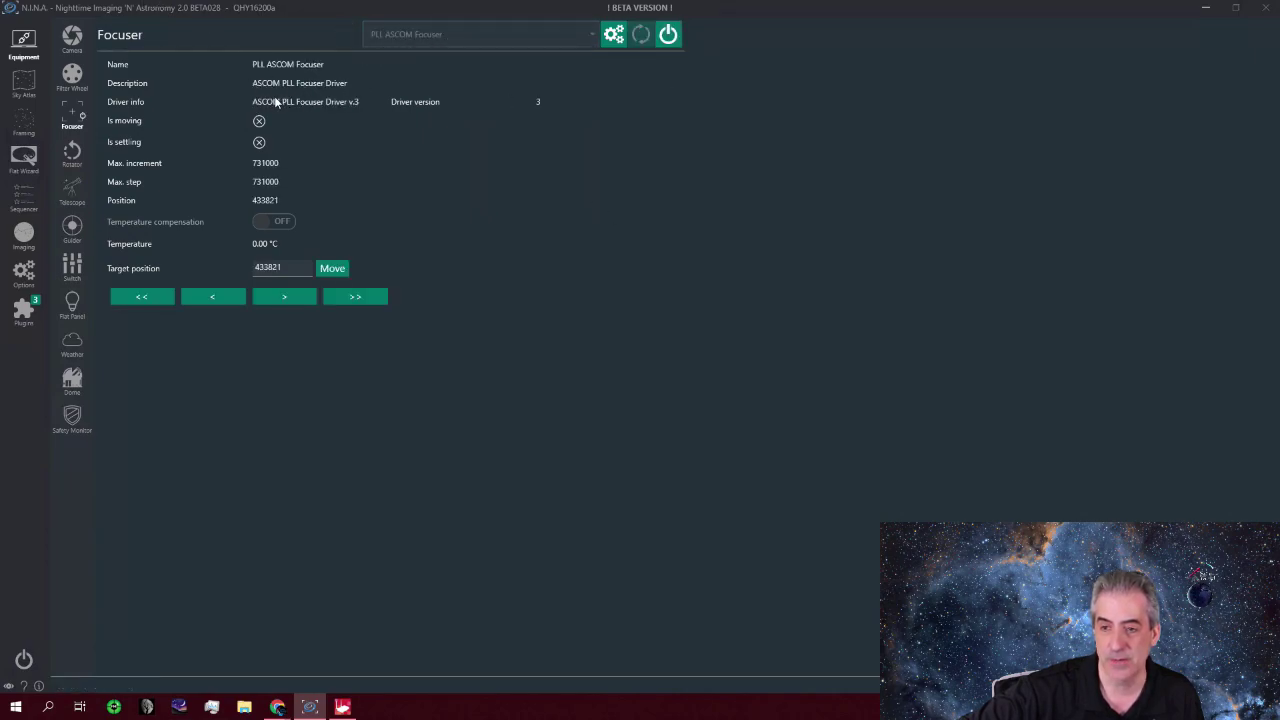
click(72, 155)
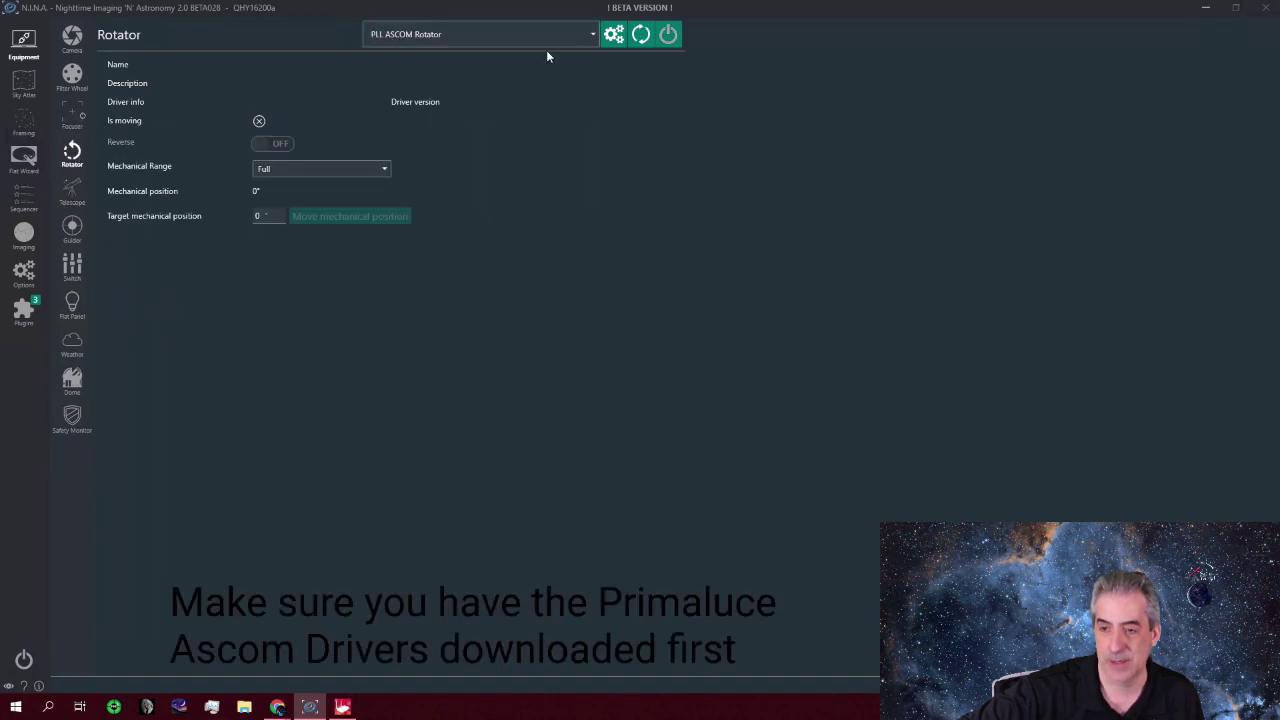
- Connect the PLL ASCOM Rotator at 180° and delete the 180 target mechanical position
click(668, 34)
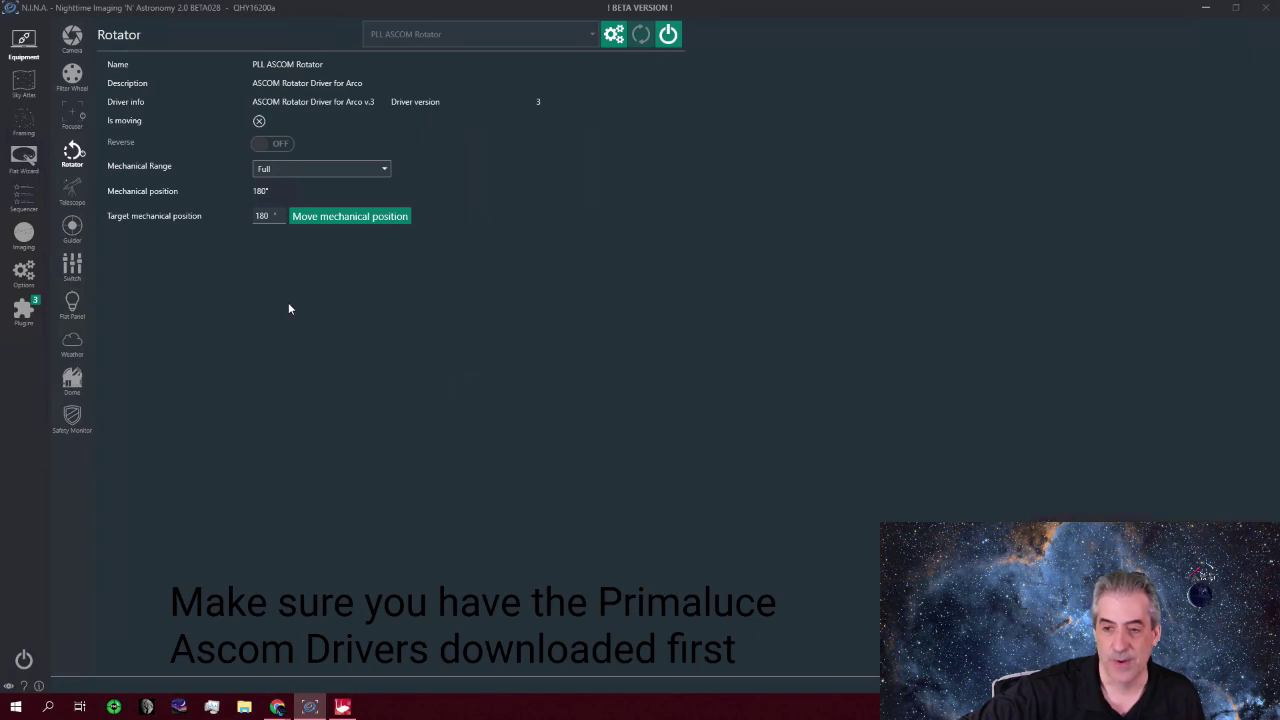
click(264, 216)
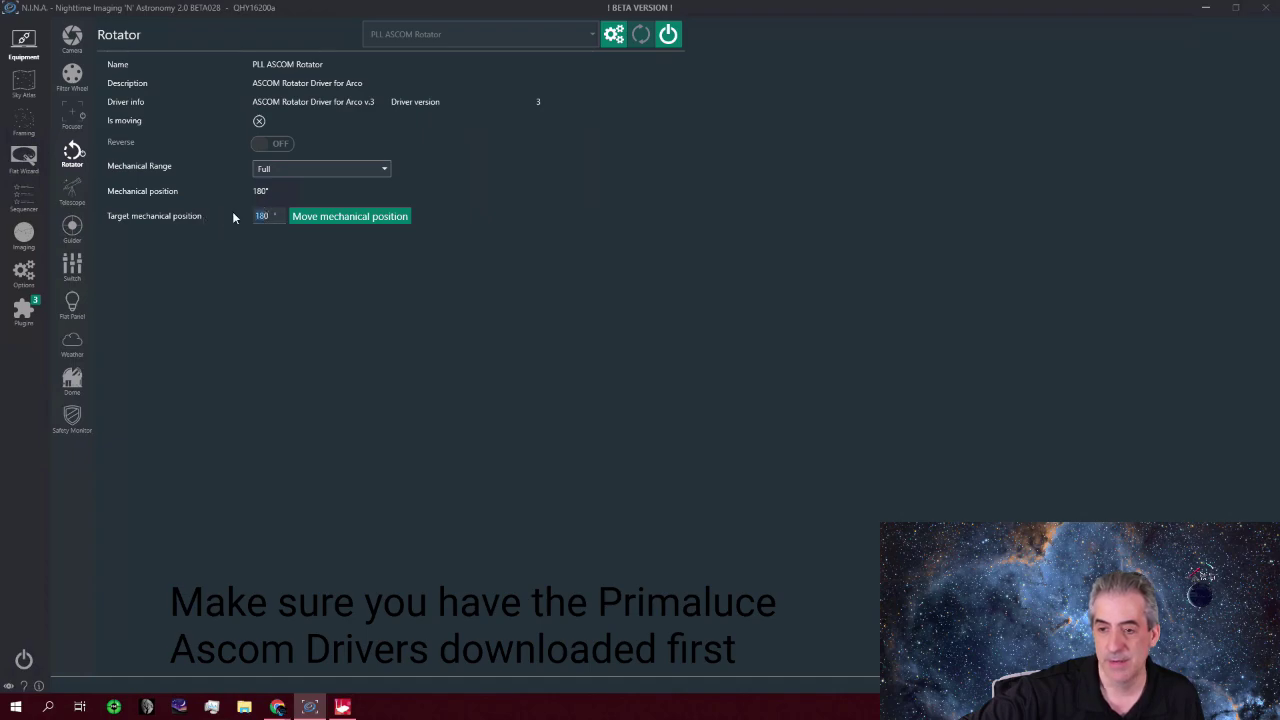
click(268, 218)
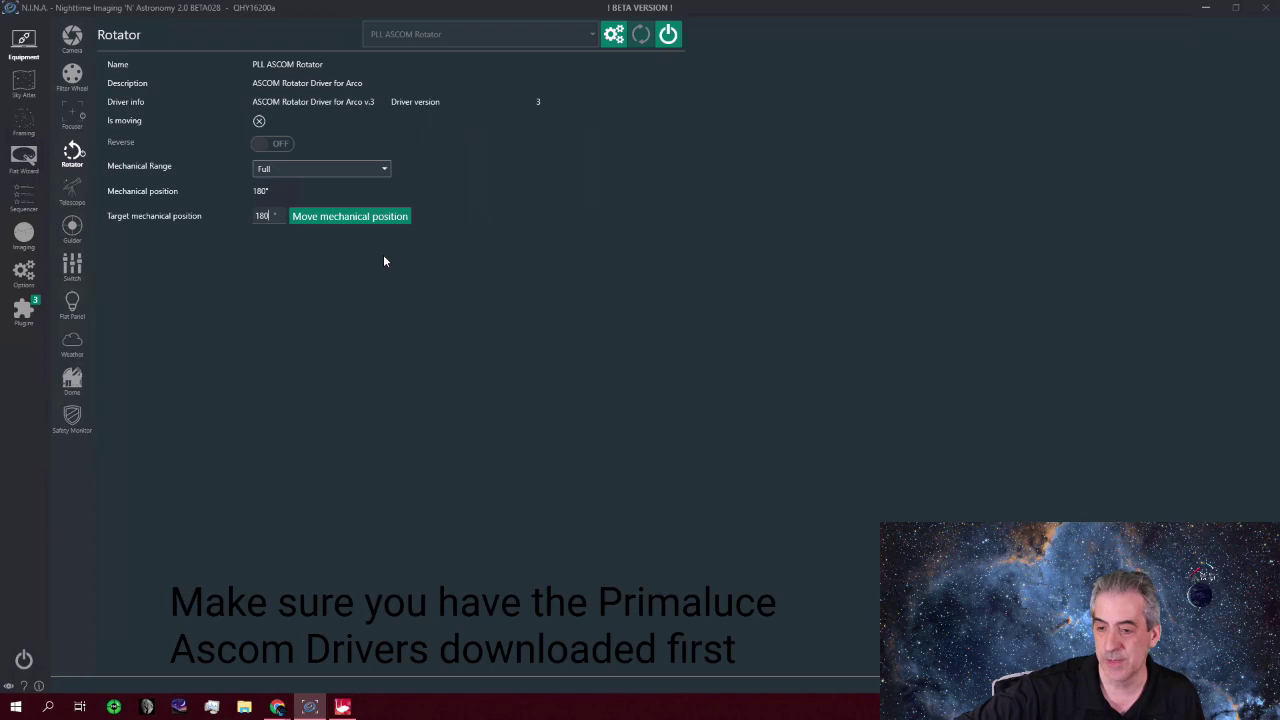
key(BackSpace)
key(BackSpace)
key(BackSpace)
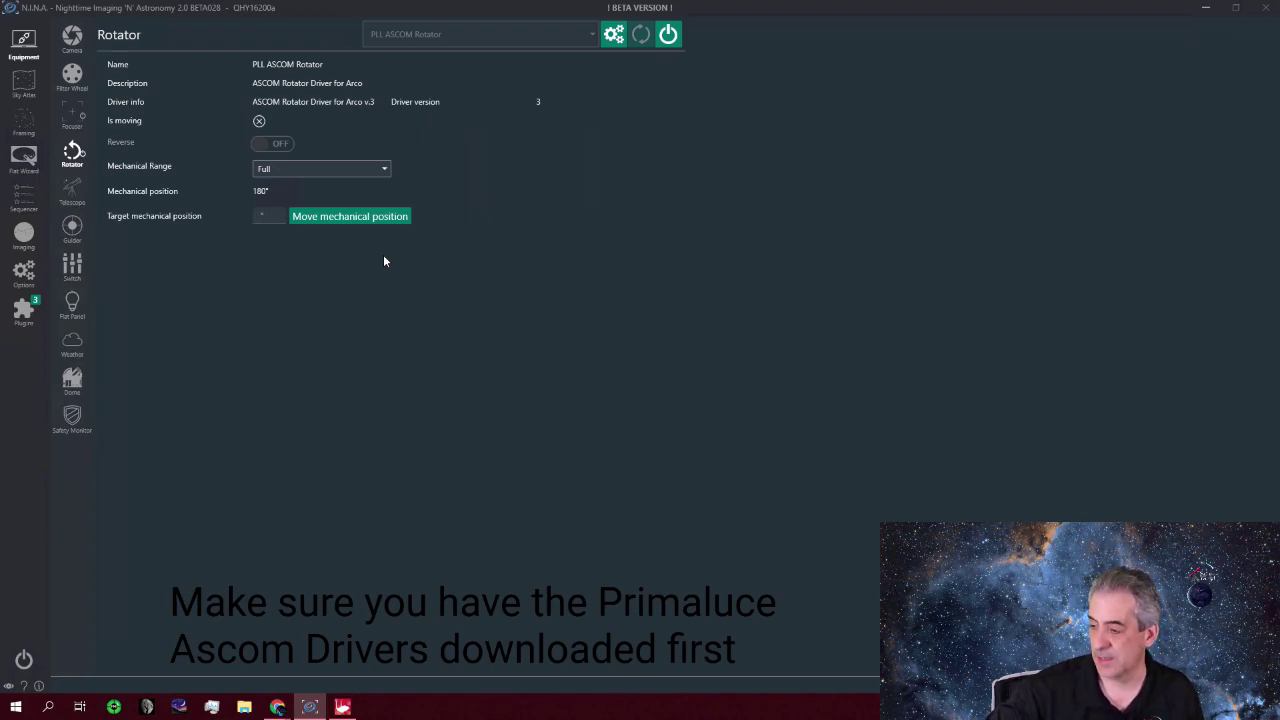
- Send the rotator toward 90°, cancel that move, then rotate it to mechanical position 0
text(90)
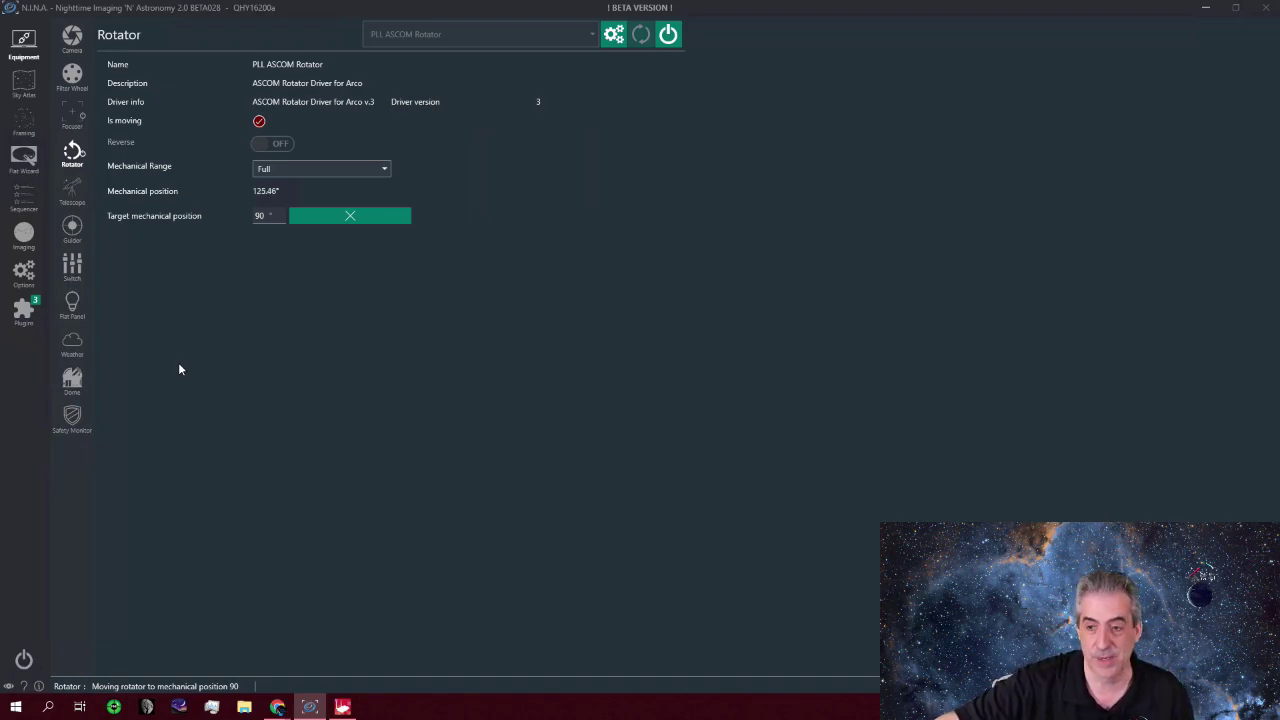
click(315, 218)
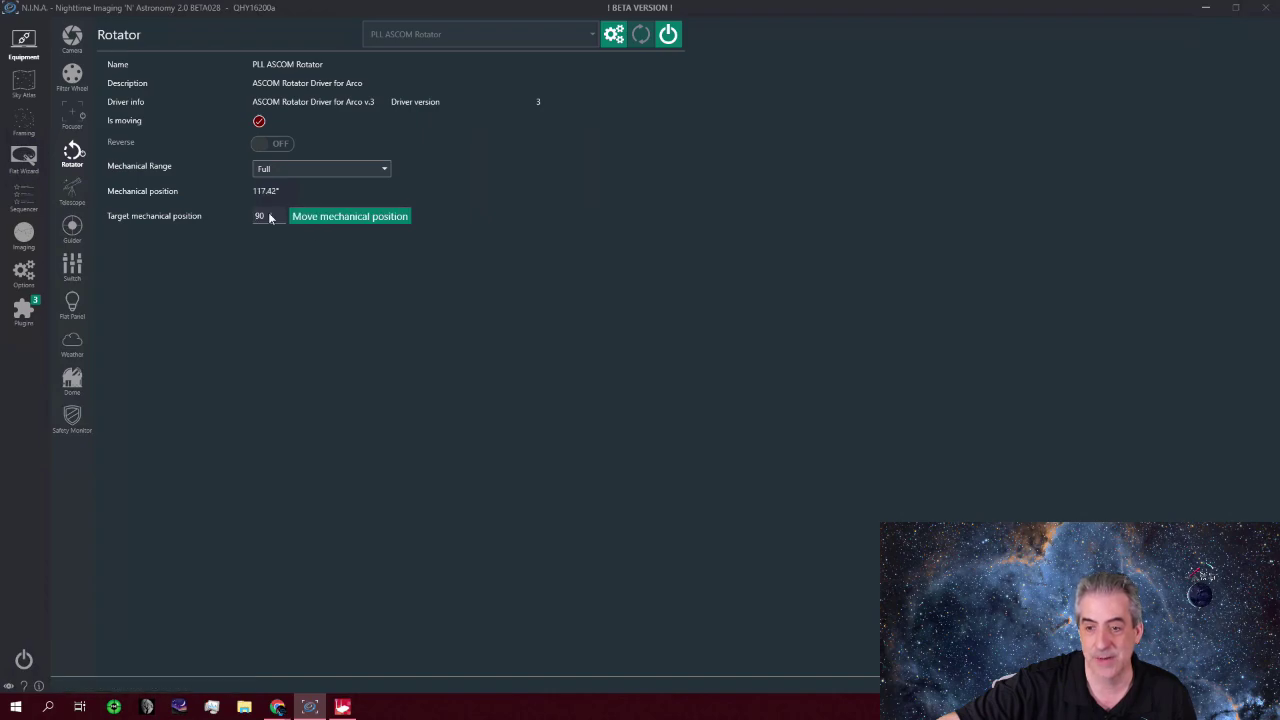
text(0)
click(377, 216)
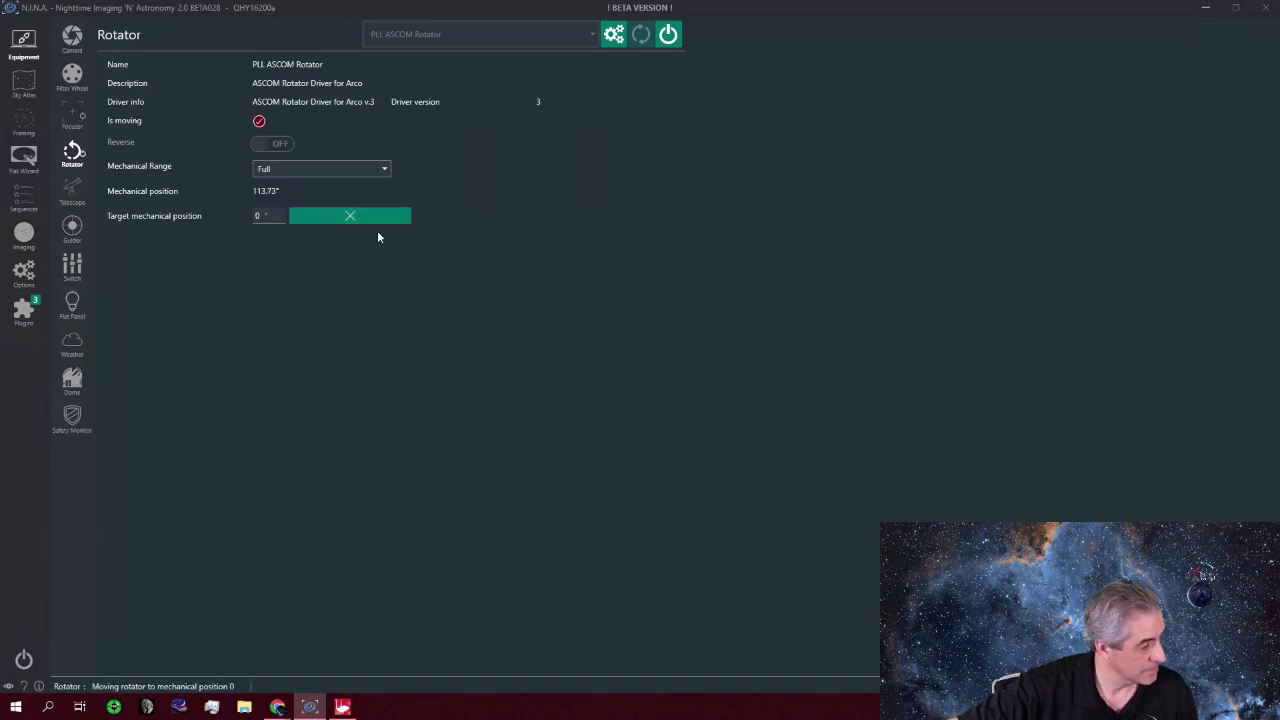